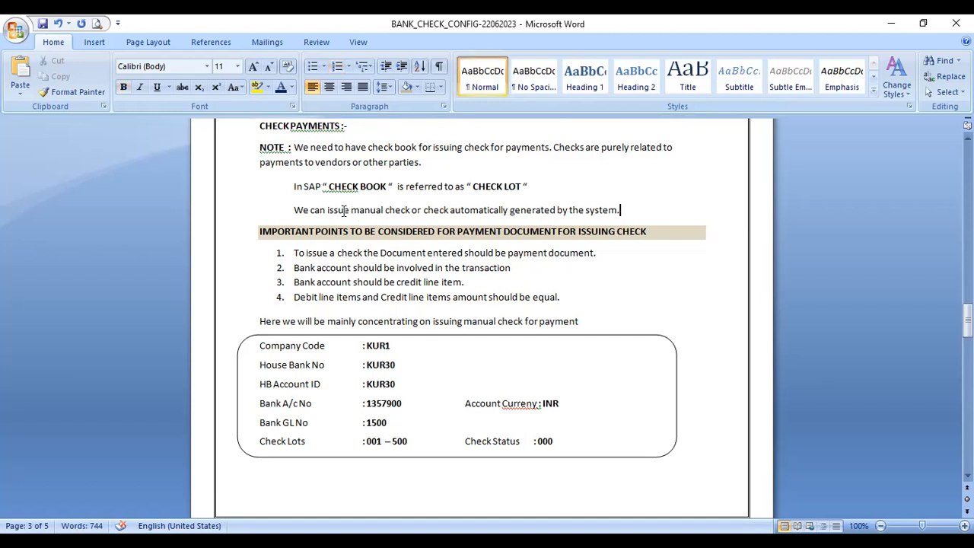
# Make the words "manual check" bold in the sentence about issuing manual or automatic checks
pyautogui.moveTo(351, 210); pyautogui.dragTo(411, 210)
pyautogui.click(123, 86)
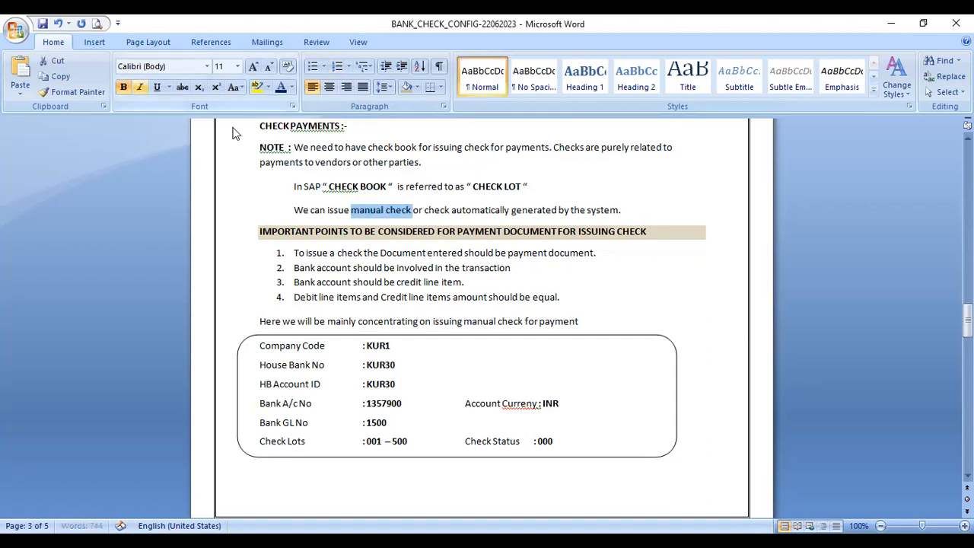
# Review the four important points to be considered for a payment document when issuing a check
pyautogui.scroll(-2, 695, 207)
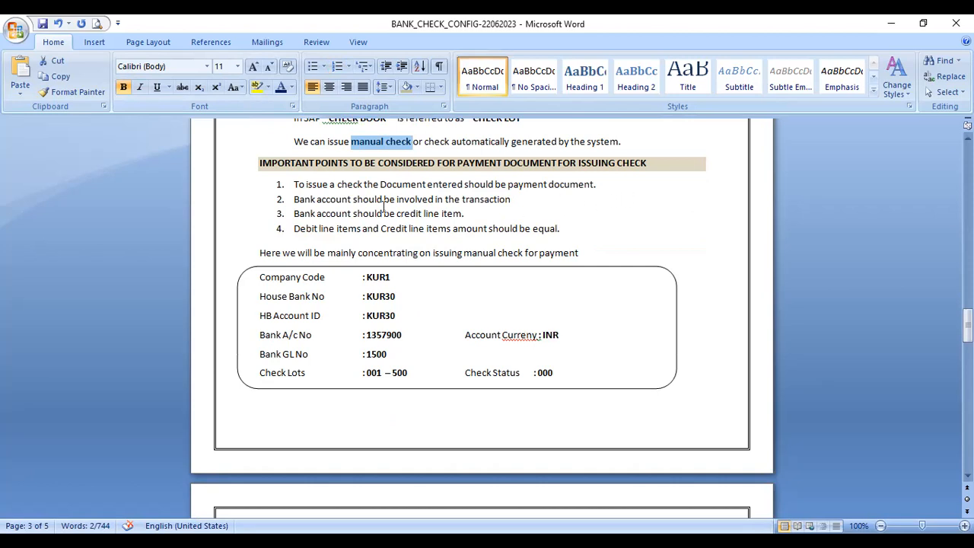
pyautogui.click(289, 184)
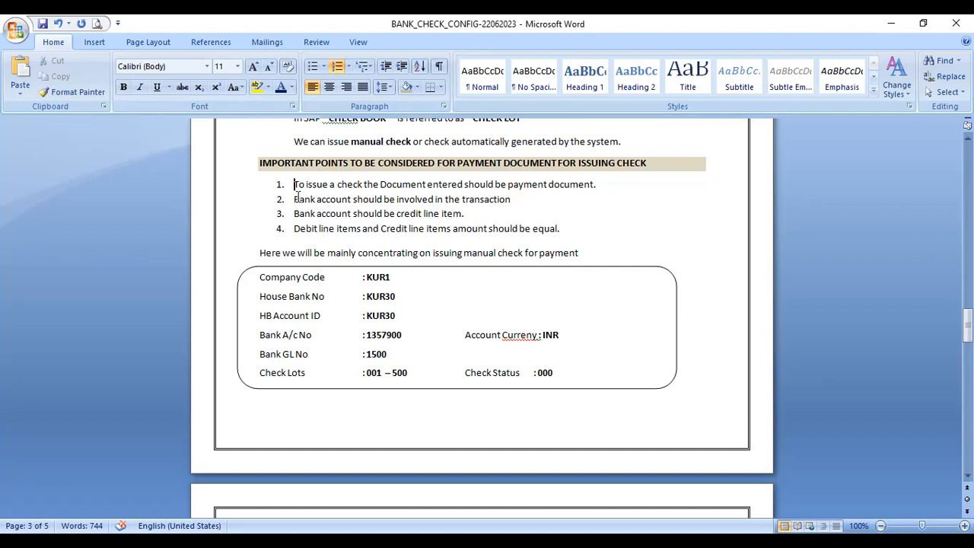
pyautogui.moveTo(294, 199); pyautogui.dragTo(525, 203)
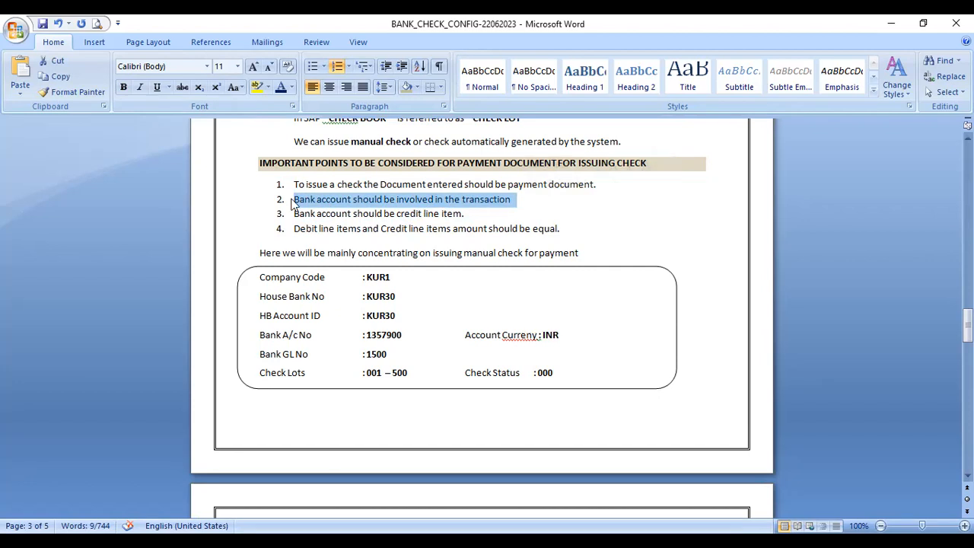
pyautogui.moveTo(293, 214); pyautogui.dragTo(453, 218)
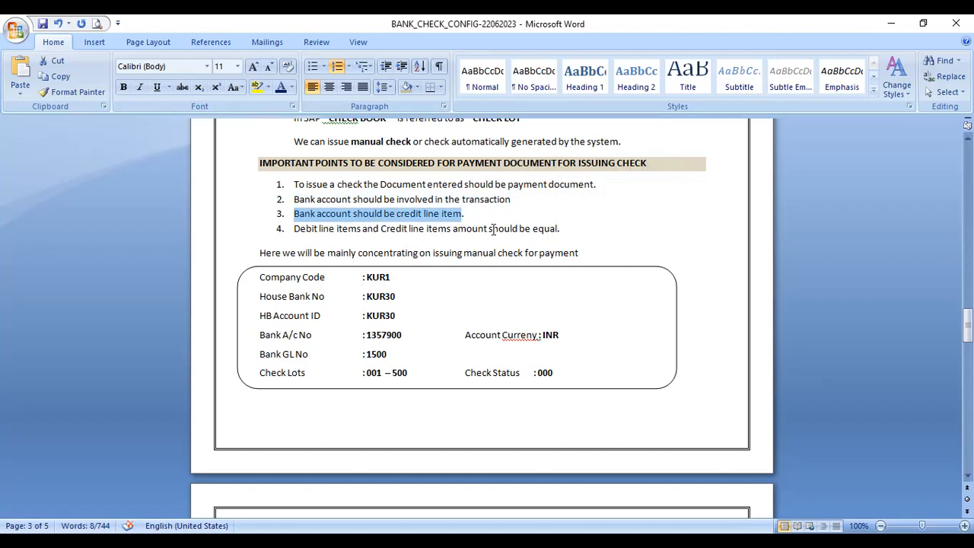
pyautogui.click(560, 229)
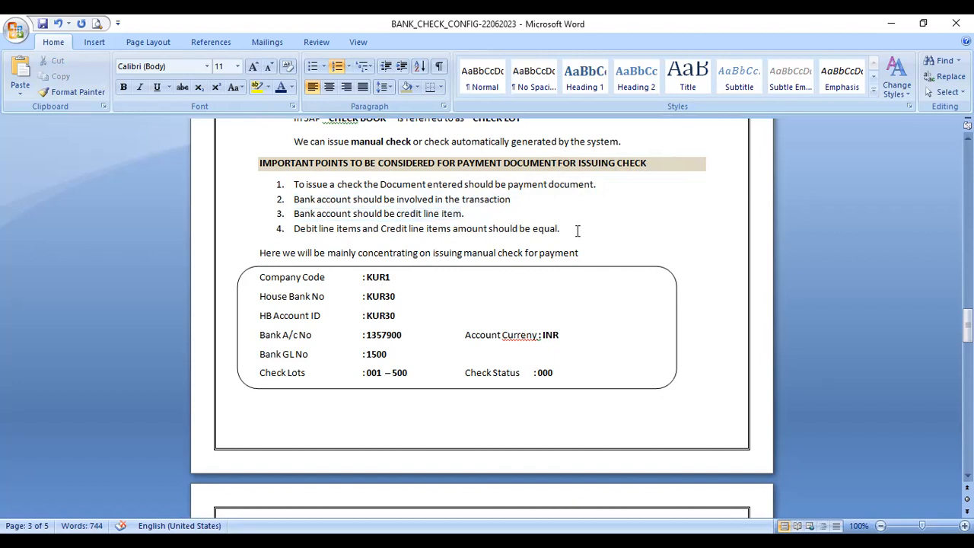
# Insert "Bank" in front of the account currency label in the bank details box and save the document
pyautogui.scroll(-2, 578, 231)
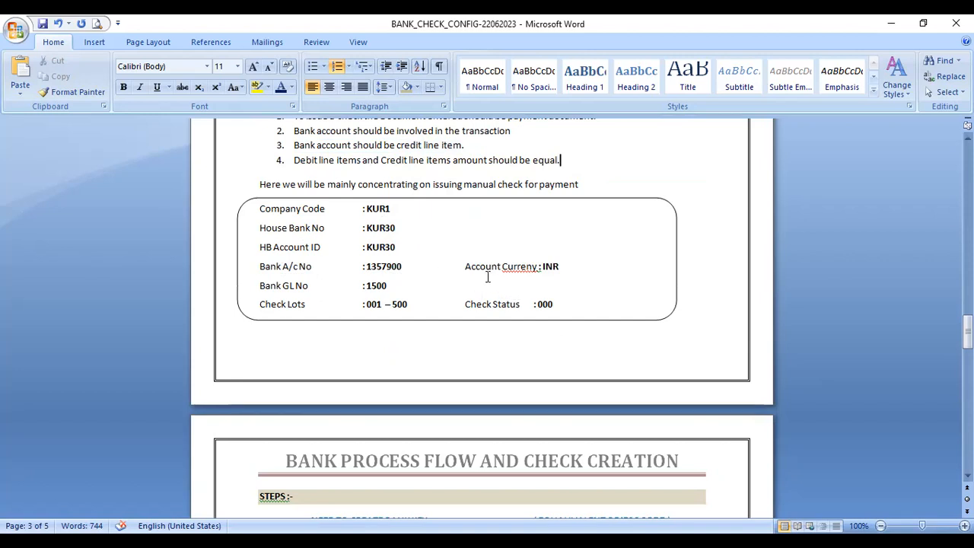
pyautogui.click(464, 266)
pyautogui.write('Bank')
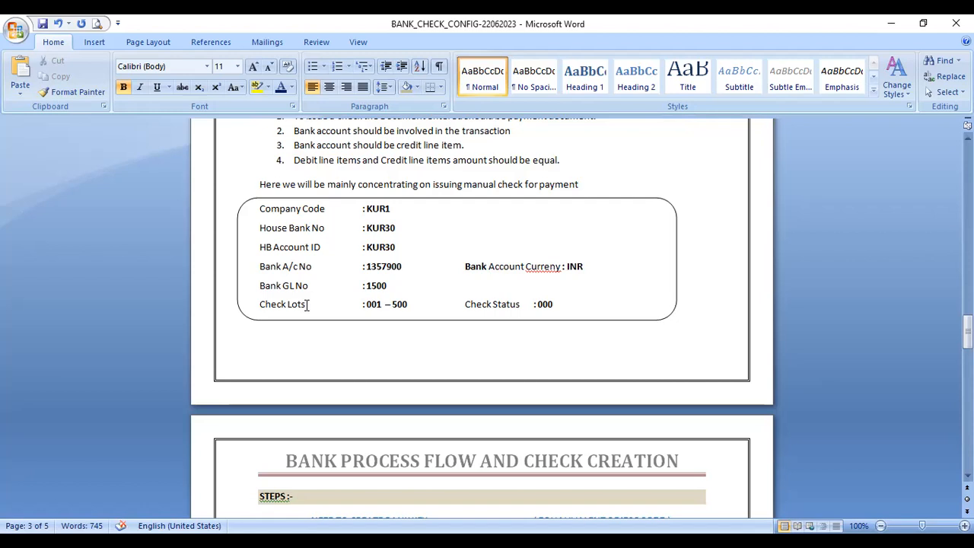
pyautogui.click(413, 308)
pyautogui.scroll(-3, 542, 308)
pyautogui.scroll(3, 541, 308)
pyautogui.scroll(2, 542, 308)
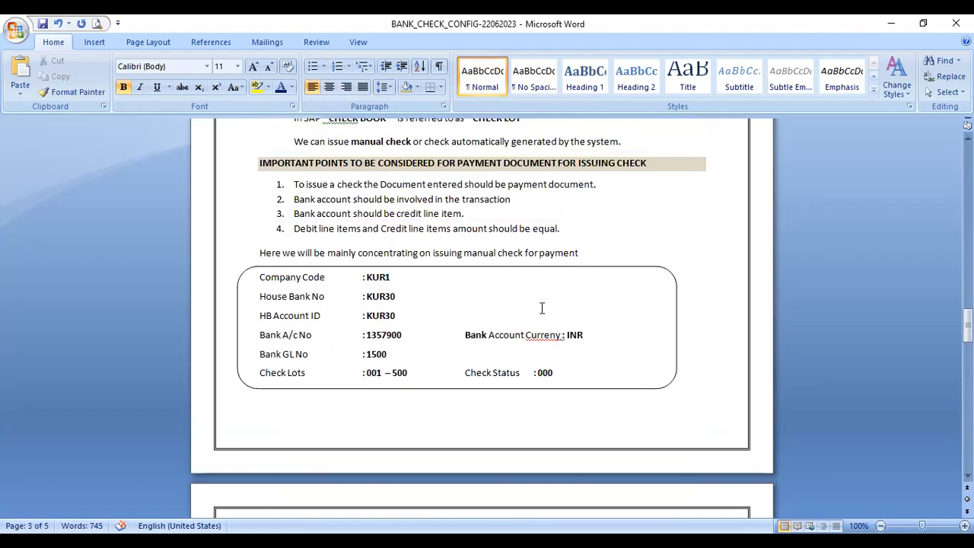
pyautogui.click(44, 24)
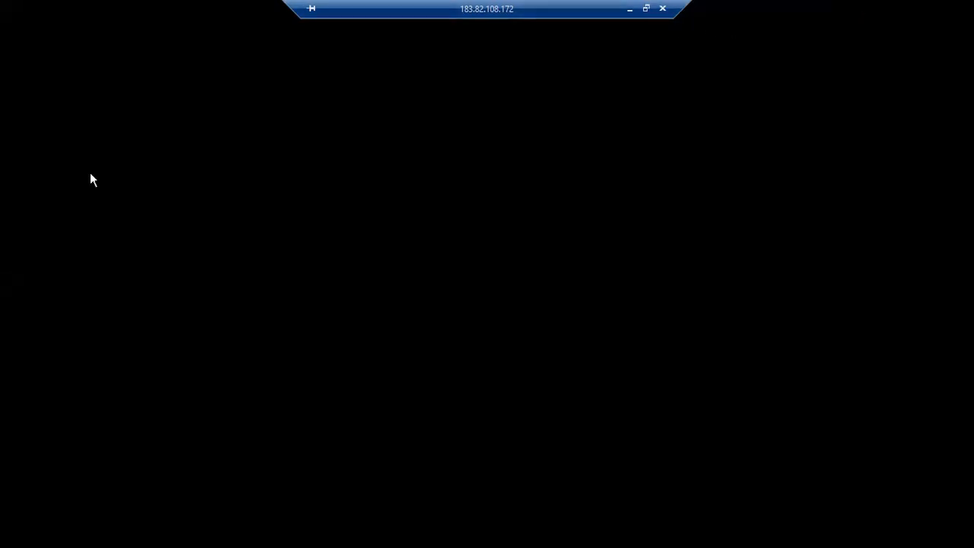
# Switch to SAP and display the State Bank India 2 asset G/L account of company code KUR1 in transaction FS00
pyautogui.write('f')
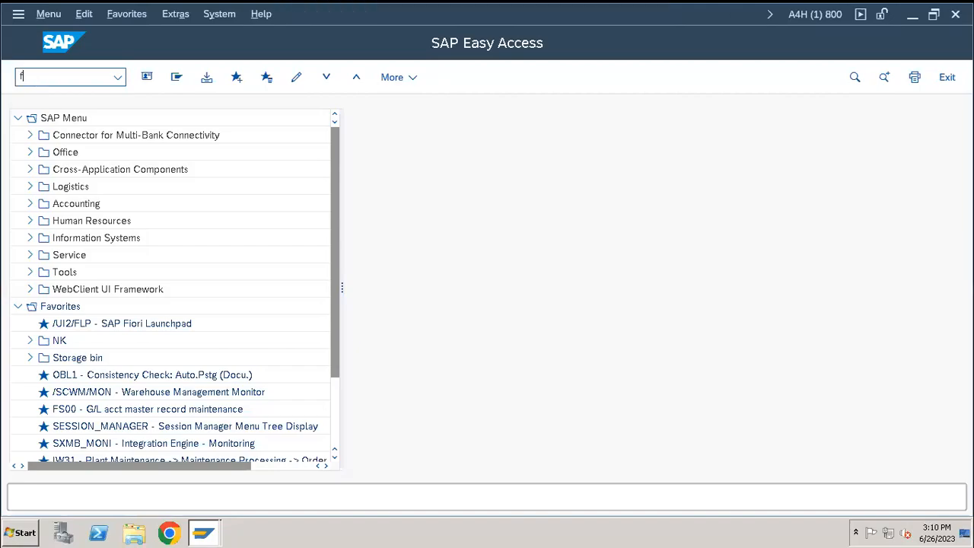
pyautogui.write('s00')
pyautogui.press('Return')
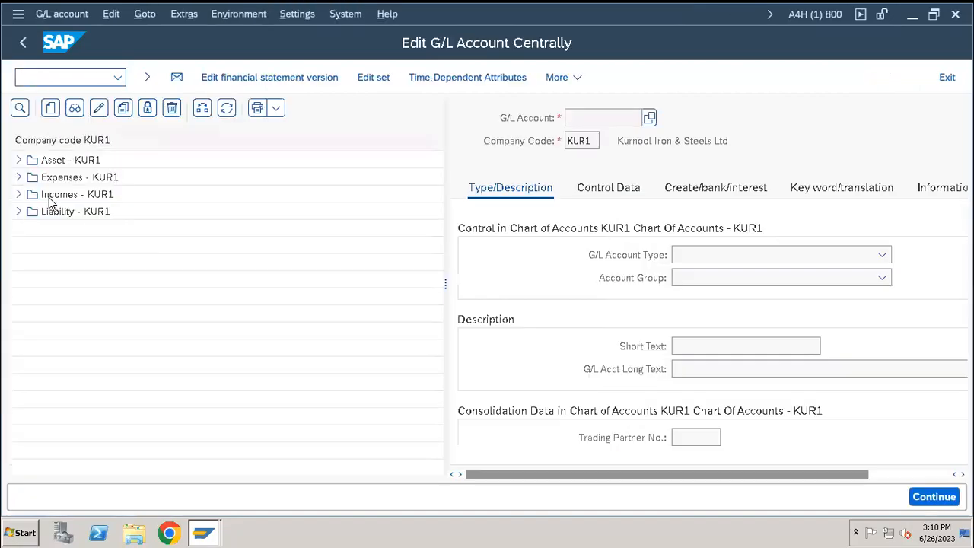
pyautogui.click(19, 160)
pyautogui.scroll(-3, 190, 325)
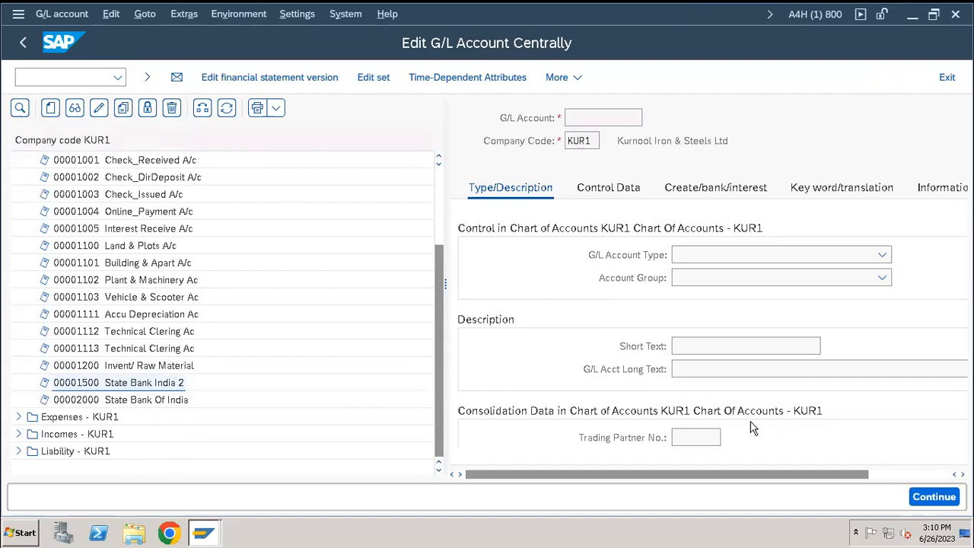
pyautogui.doubleClick(122, 383)
pyautogui.moveTo(445, 210); pyautogui.dragTo(308, 201)
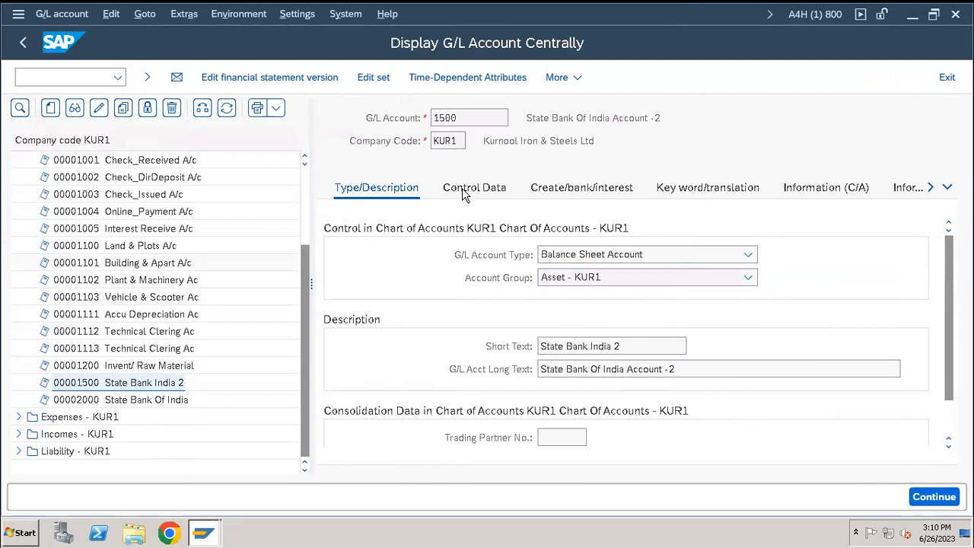
pyautogui.click(22, 46)
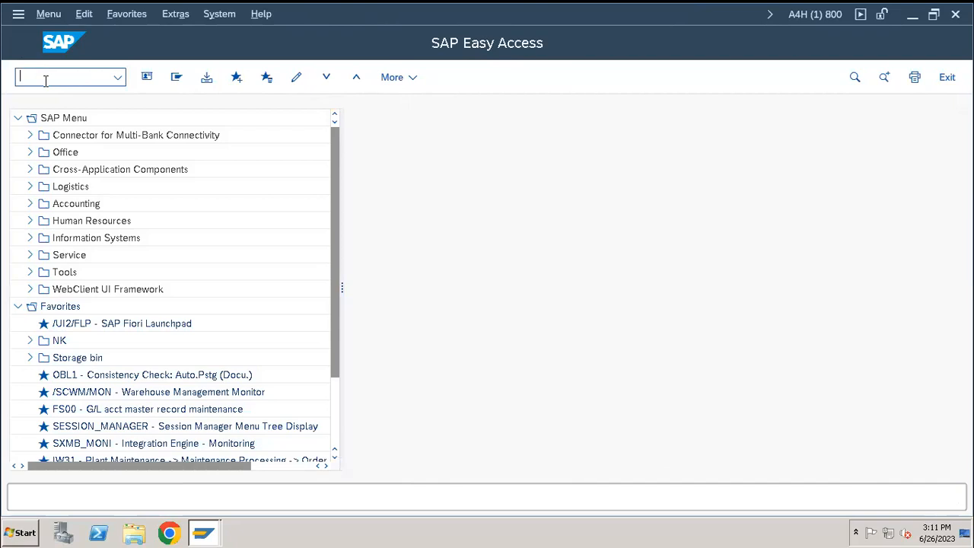
# Try to create a bank for country IN with bank key SBIBLR8866 in transaction FI01
pyautogui.write('fch')
pyautogui.press('BackSpace')
pyautogui.press('BackSpace')
pyautogui.write('l01')
pyautogui.press('Return')
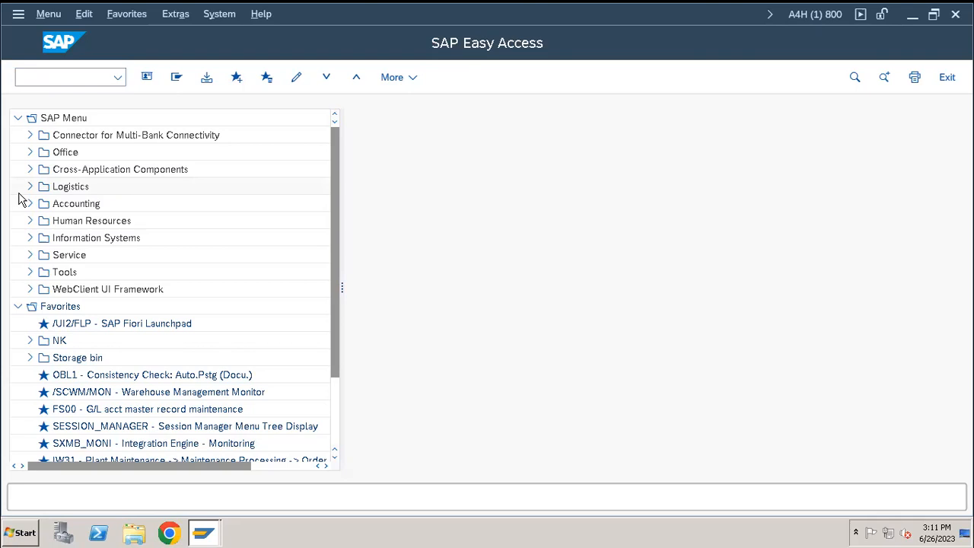
pyautogui.write('in')
pyautogui.press('Tab')
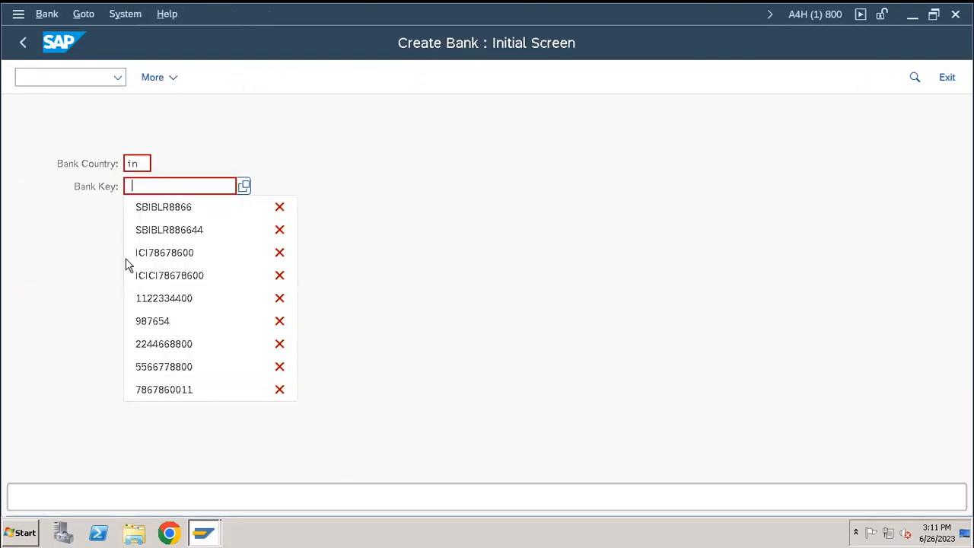
pyautogui.click(152, 211)
pyautogui.press('Return')
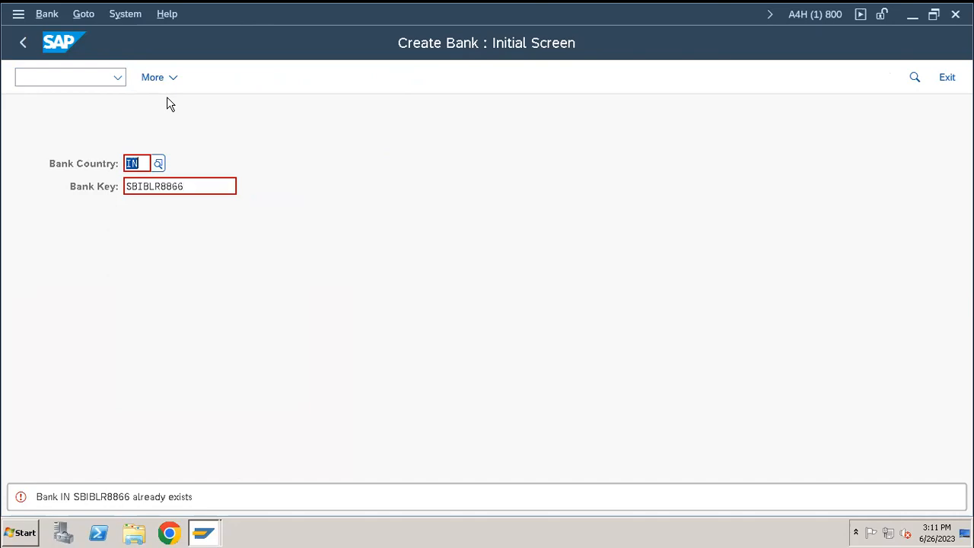
# View the master data of the bank with country IN and key SBIBLR8866 in transaction FI02
pyautogui.click(34, 78)
pyautogui.write('/nf')
pyautogui.press('BackSpace')
pyautogui.press('BackSpace')
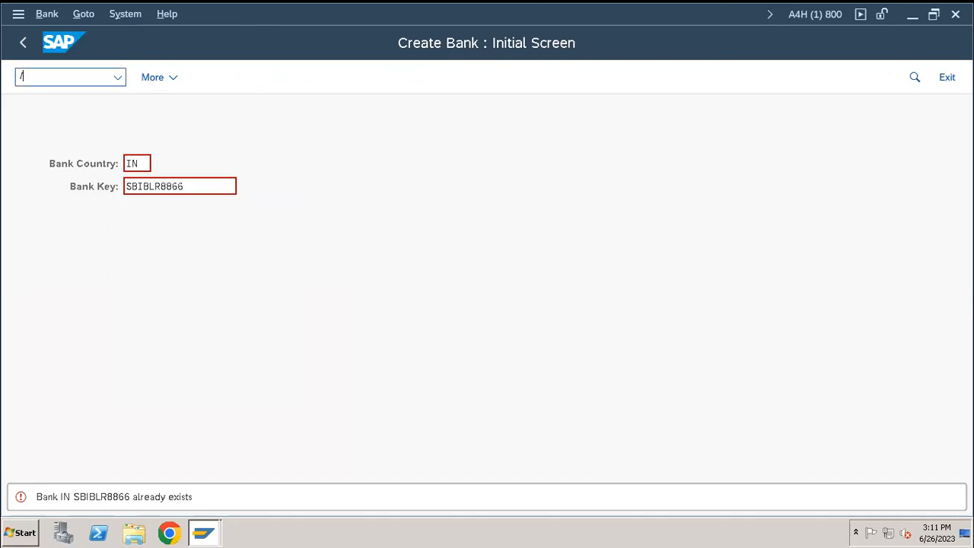
pyautogui.write('NFI02')
pyautogui.press('Return')
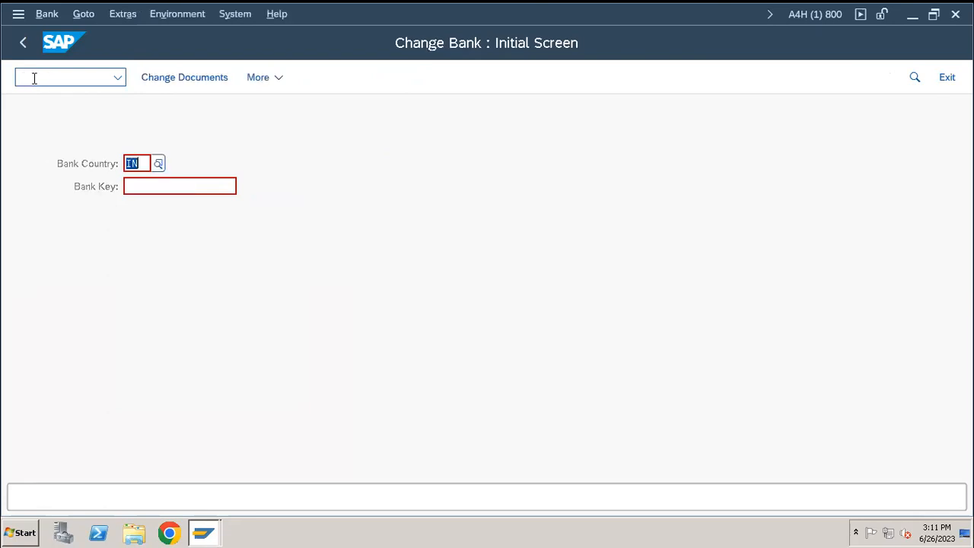
pyautogui.click(155, 186)
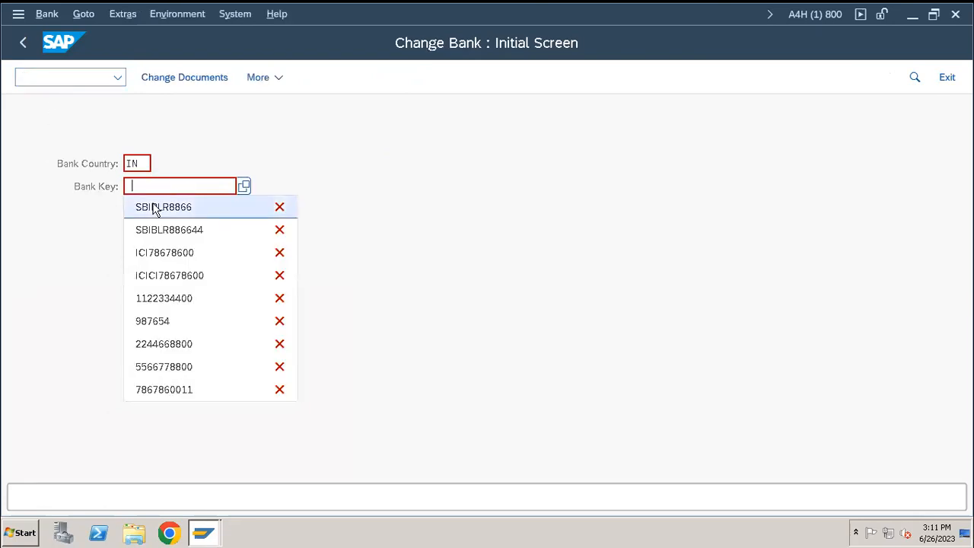
pyautogui.click(156, 208)
pyautogui.press('Return')
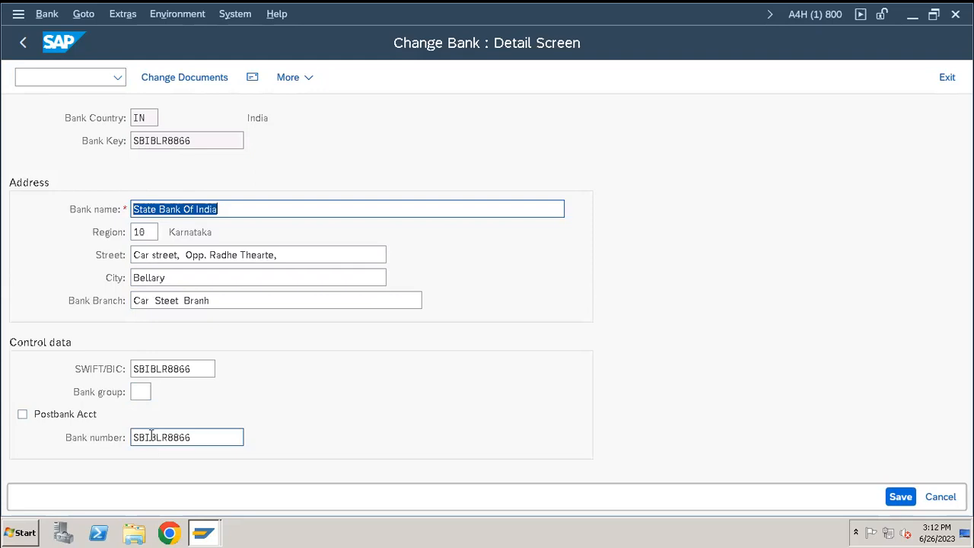
pyautogui.click(23, 43)
pyautogui.click(21, 46)
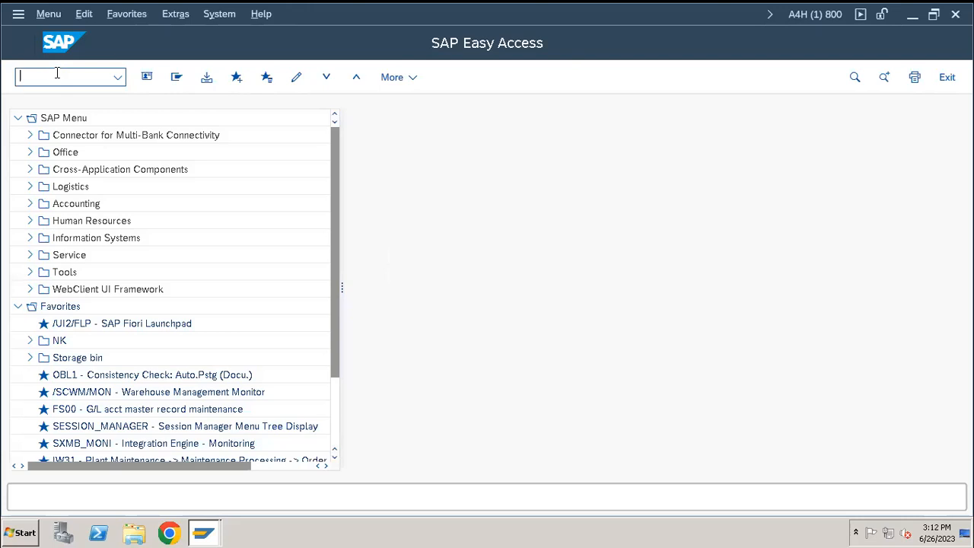
# Open the house banks of company code KUR1 in transaction FI12
pyautogui.write('F')
pyautogui.press('BackSpace')
pyautogui.write('/NFI12')
pyautogui.press('Return')
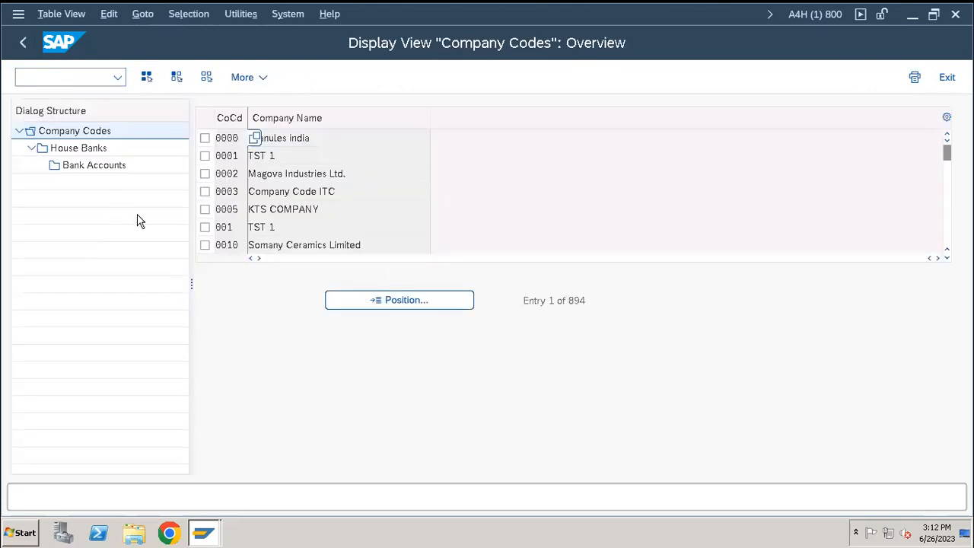
pyautogui.click(399, 299)
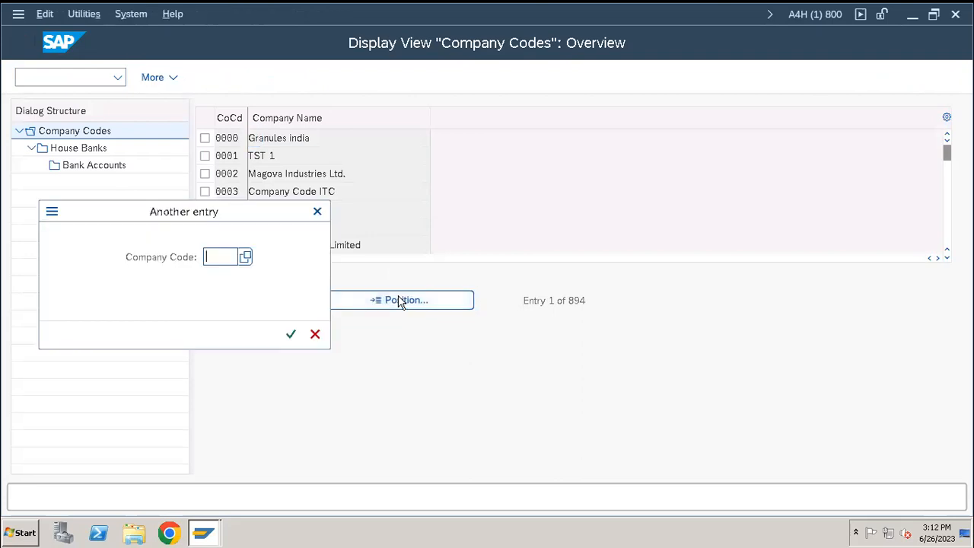
pyautogui.write('KUR1')
pyautogui.press('Return')
pyautogui.click(204, 140)
pyautogui.doubleClick(43, 152)
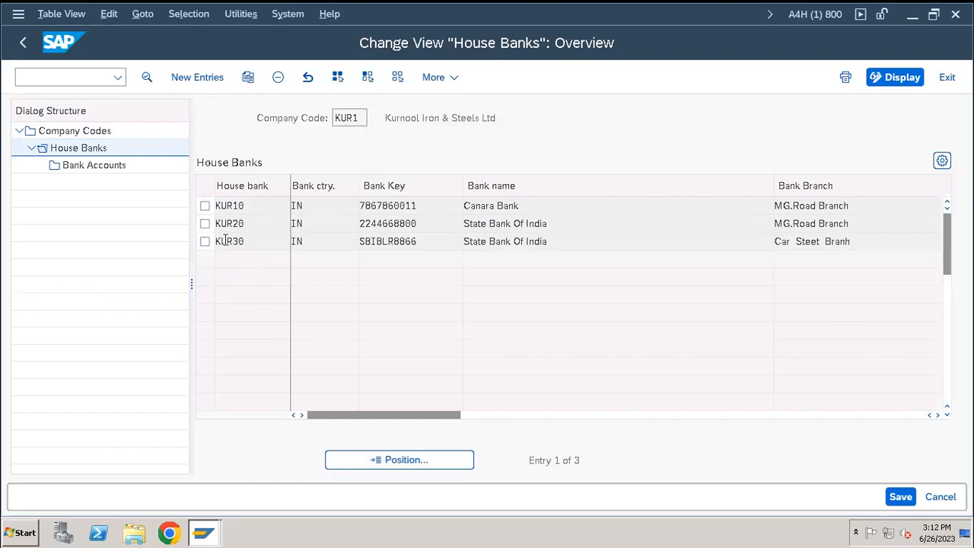
# Examine the details of house bank KUR30 and its underlying bank data
pyautogui.doubleClick(223, 241)
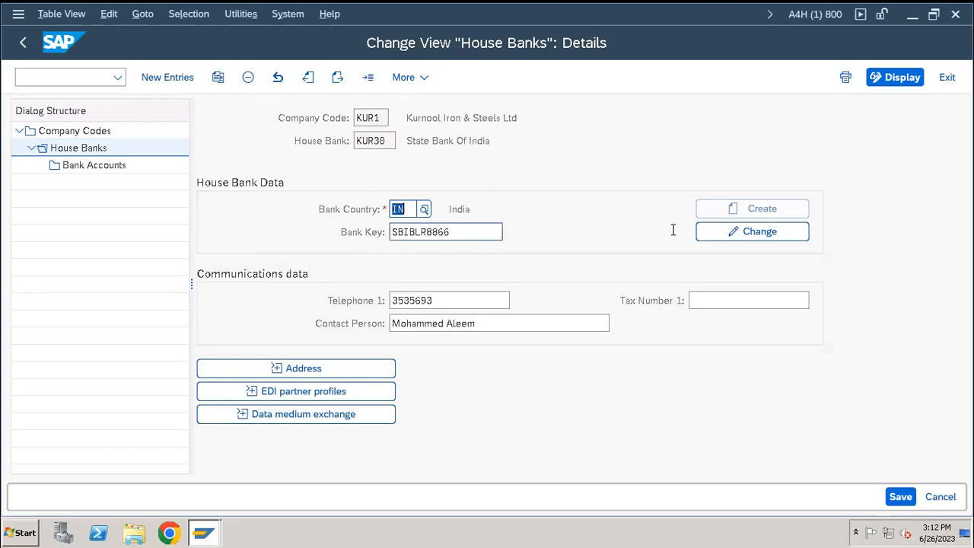
pyautogui.click(747, 233)
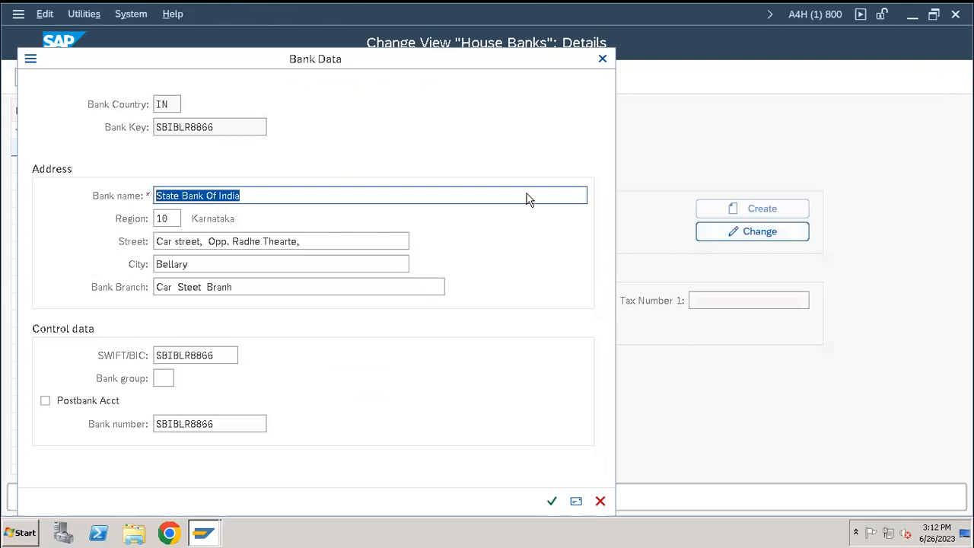
pyautogui.click(602, 59)
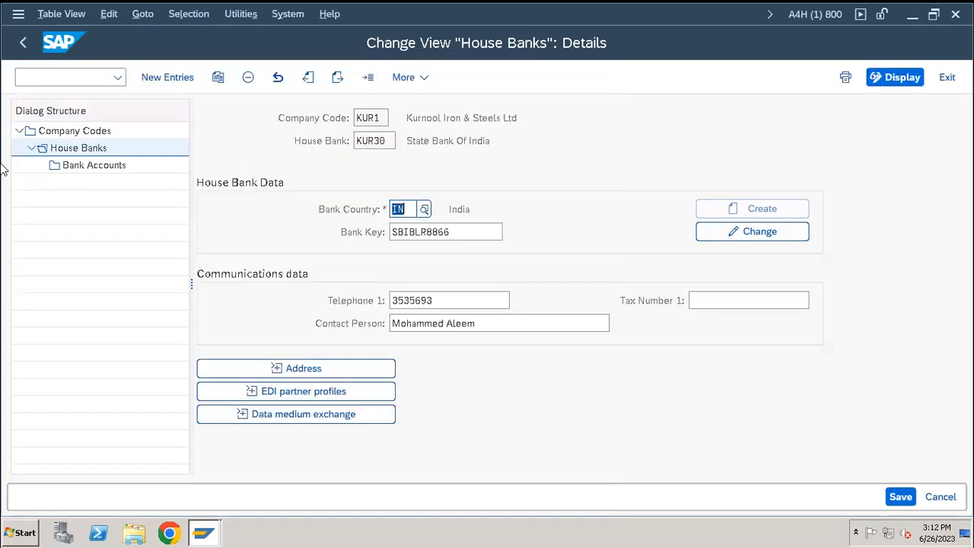
# Examine the bank account details of house bank KUR30 and return to the SAP Easy Access screen
pyautogui.doubleClick(78, 166)
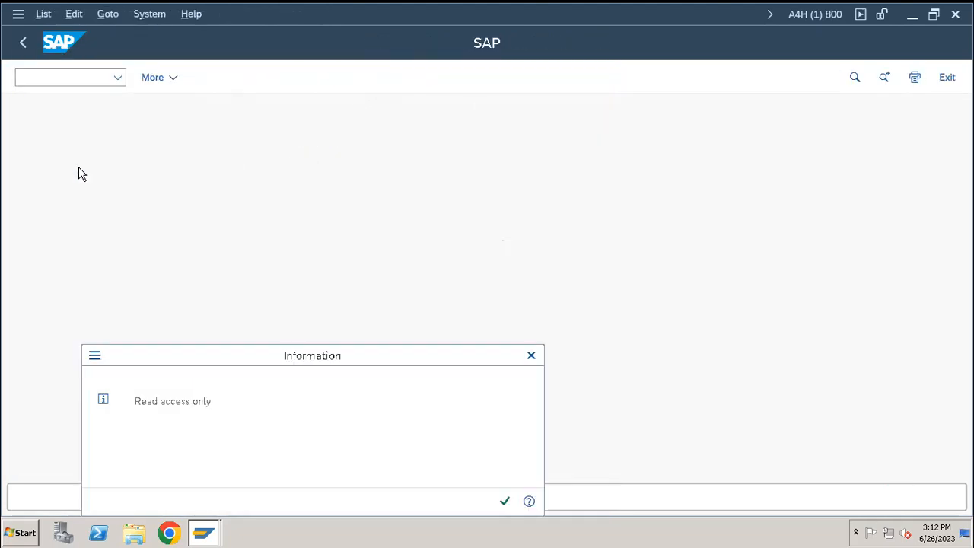
pyautogui.click(506, 498)
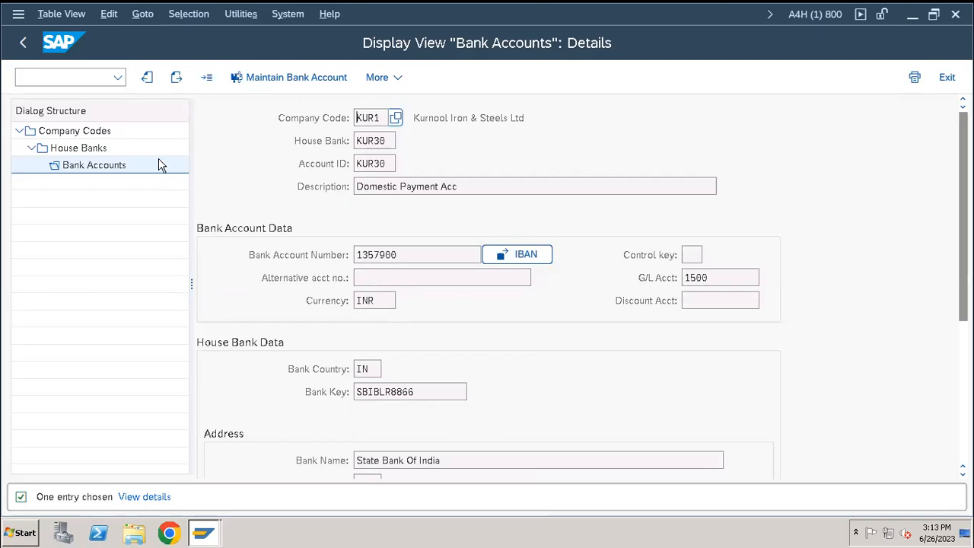
pyautogui.click(25, 50)
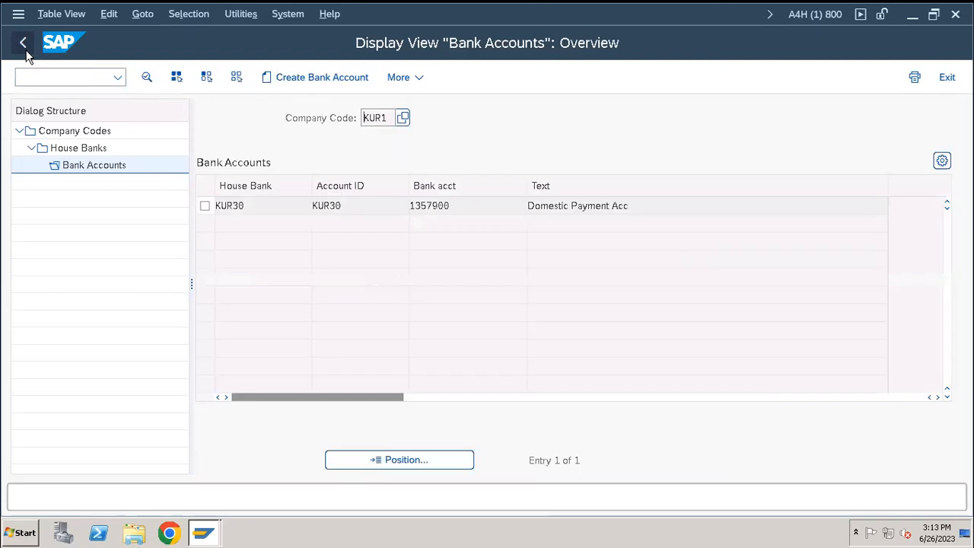
pyautogui.click(23, 43)
pyautogui.click(22, 42)
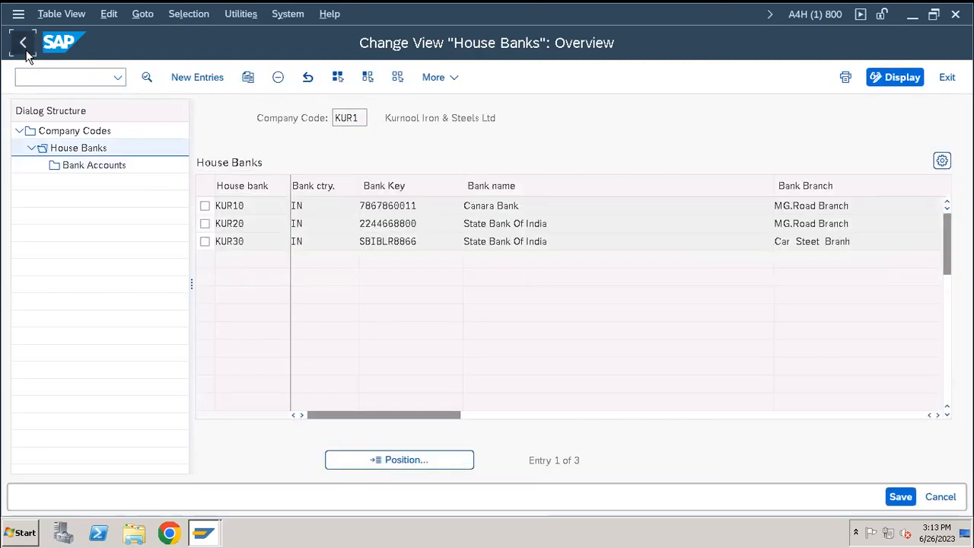
pyautogui.click(25, 50)
pyautogui.click(25, 52)
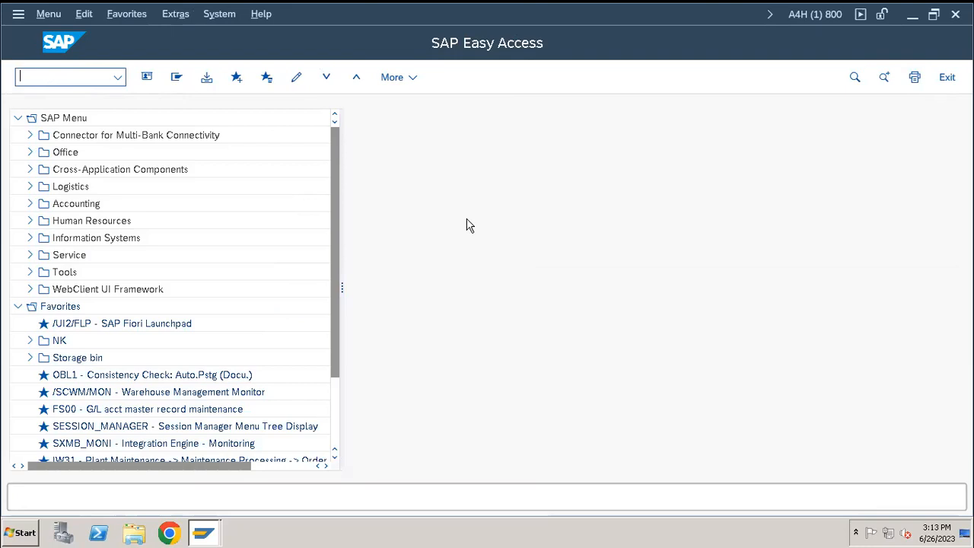
# Open check lot maintenance with transaction /NFCHI
pyautogui.write('FCHI')
pyautogui.press('Home')
pyautogui.write('/N')
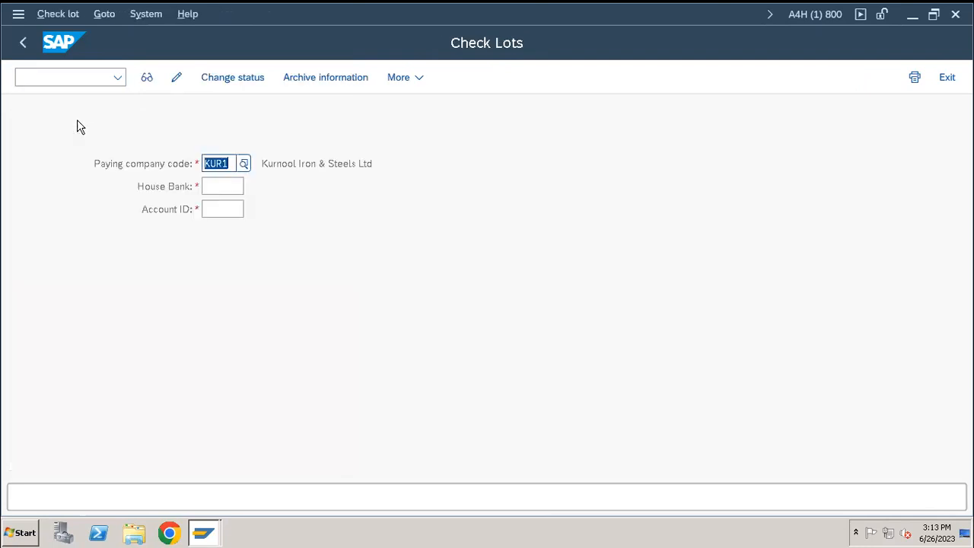
# Specify house bank KUR30 and account ID KUR30 for paying company code KUR1
pyautogui.click(227, 187)
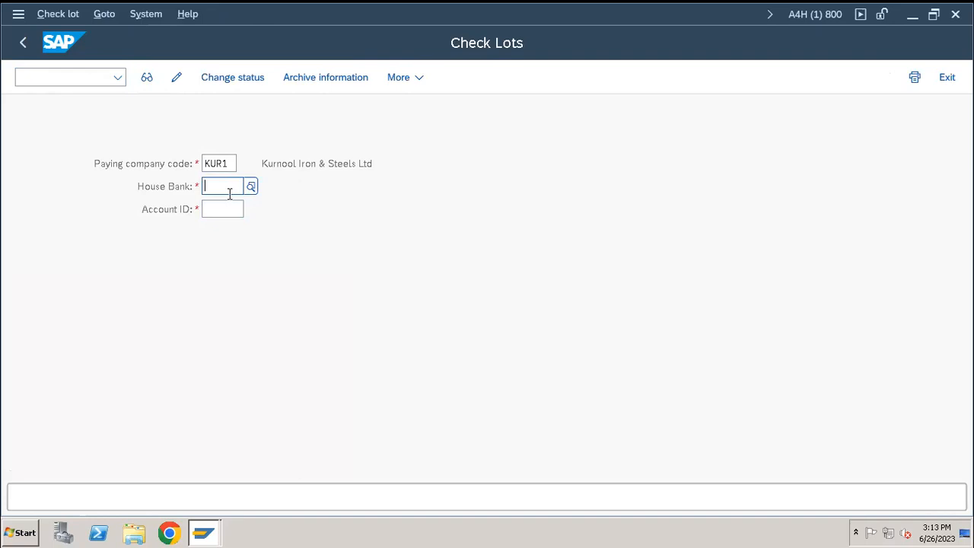
pyautogui.write('KUR30')
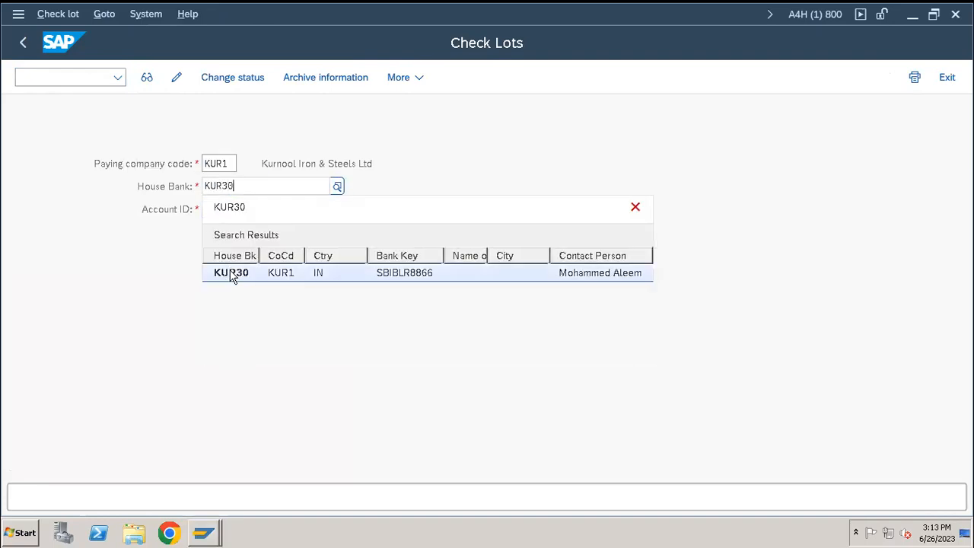
pyautogui.click(232, 276)
pyautogui.click(235, 208)
pyautogui.write('KU30')
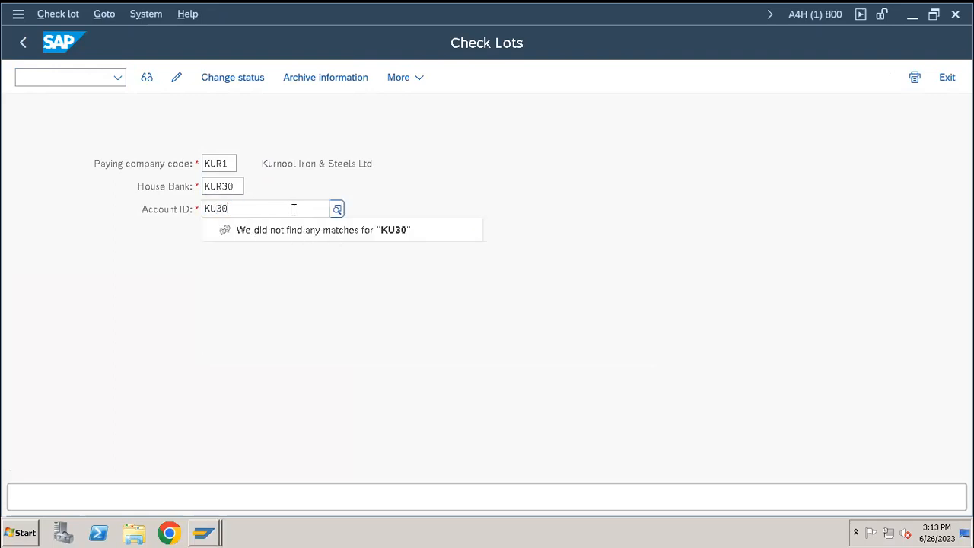
pyautogui.press('BackSpace')
pyautogui.press('BackSpace')
pyautogui.press('BackSpace')
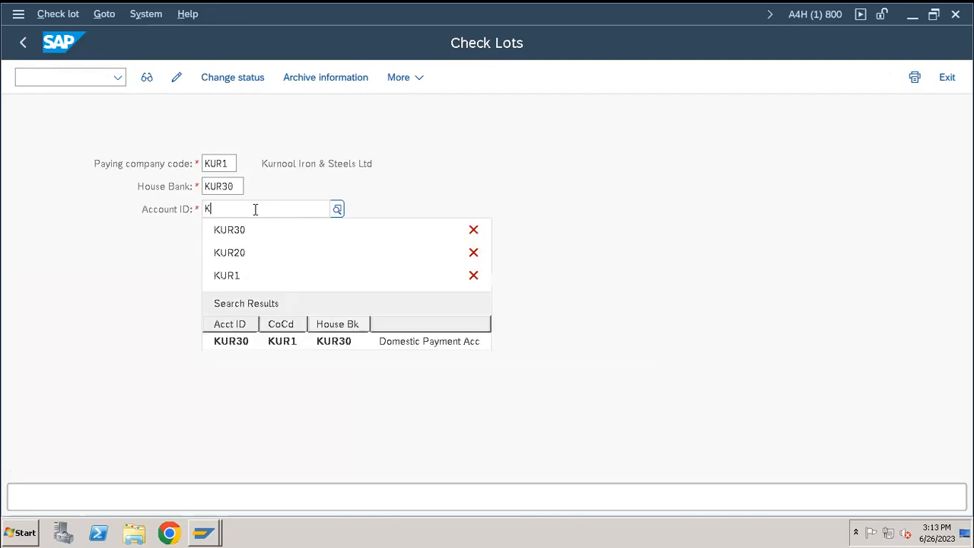
pyautogui.write('UR')
pyautogui.click(233, 235)
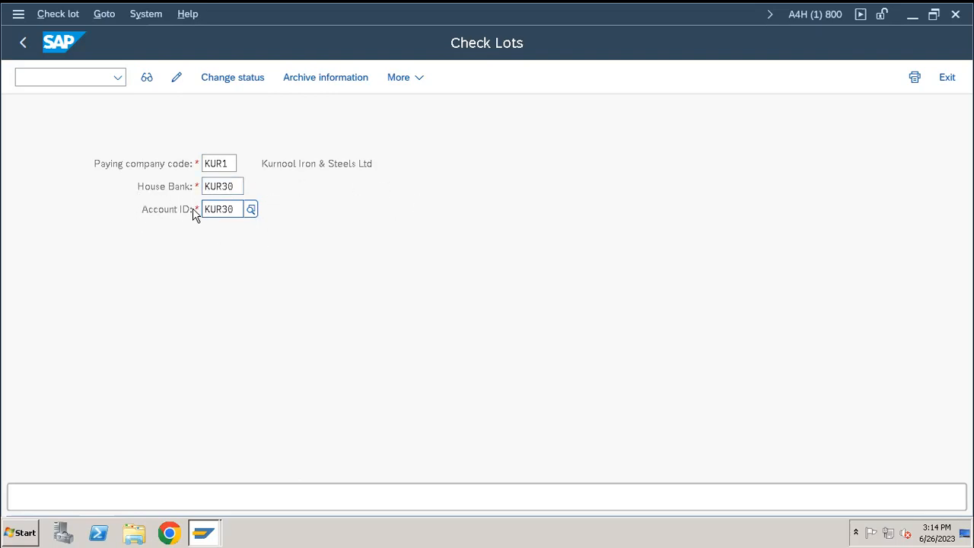
pyautogui.press('Return')
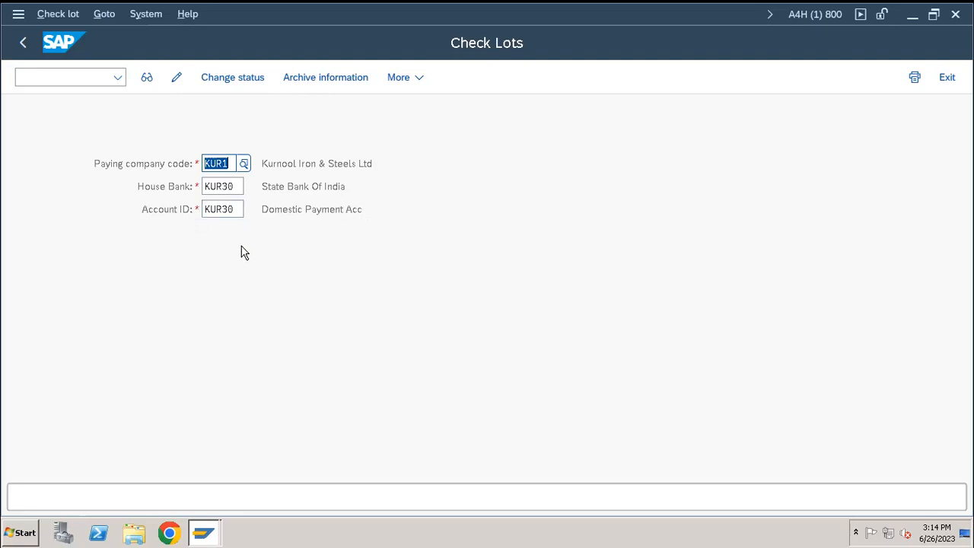
# Start a new check lot in change mode with lot number 1 and check numbers from 1 to 500
pyautogui.click(176, 80)
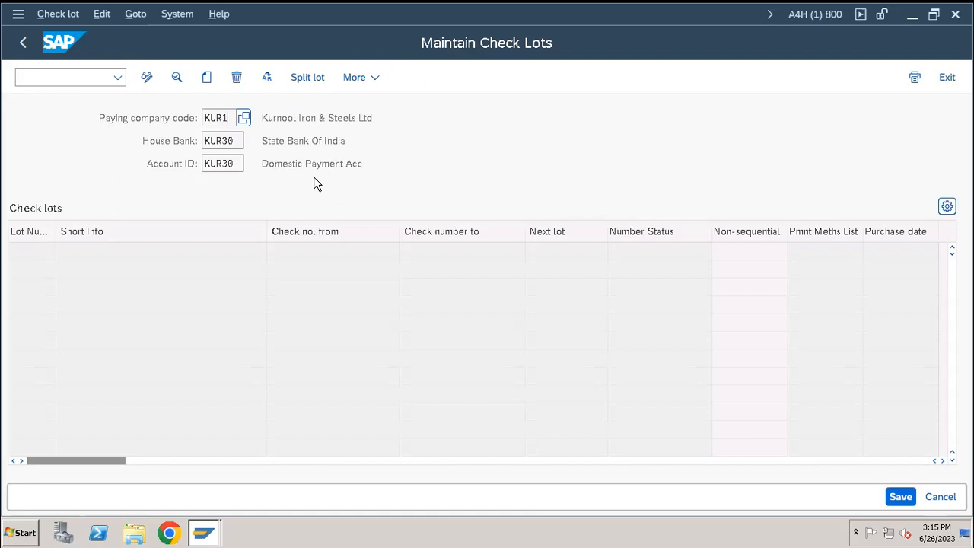
pyautogui.click(207, 77)
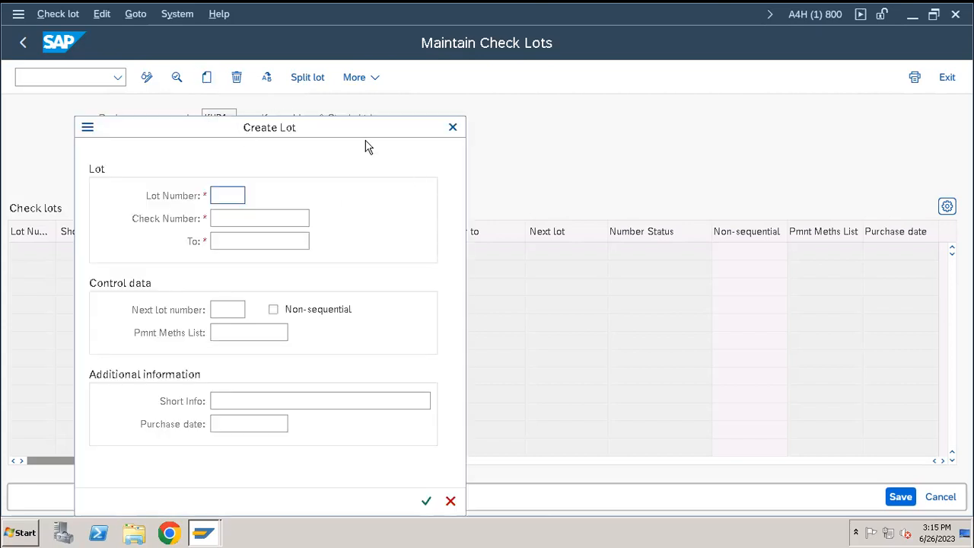
pyautogui.moveTo(355, 134); pyautogui.dragTo(397, 108)
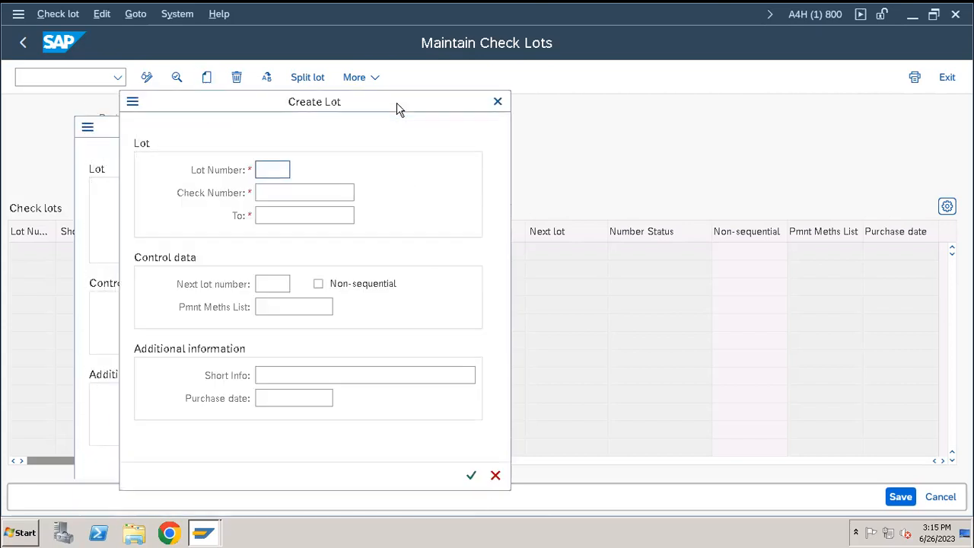
pyautogui.click(277, 165)
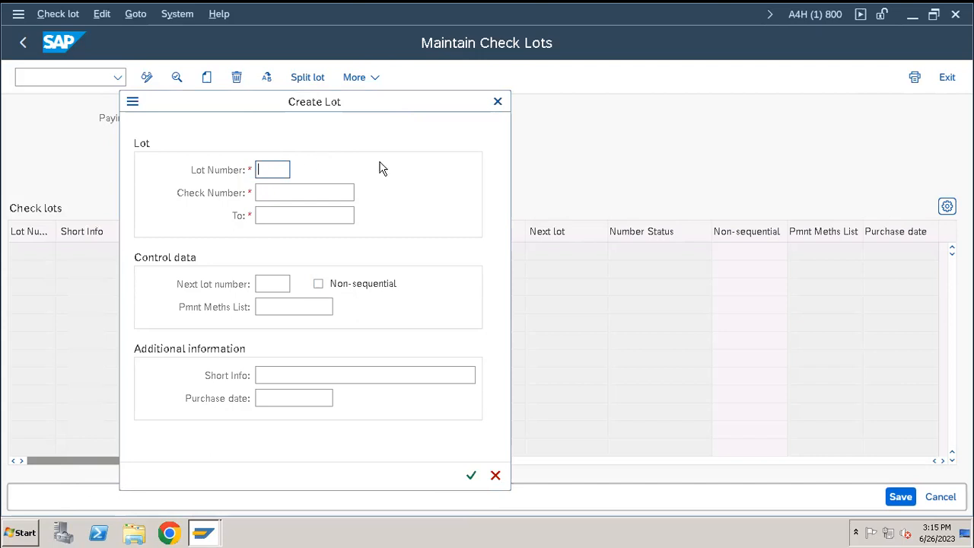
pyautogui.write('1')
pyautogui.press('Tab')
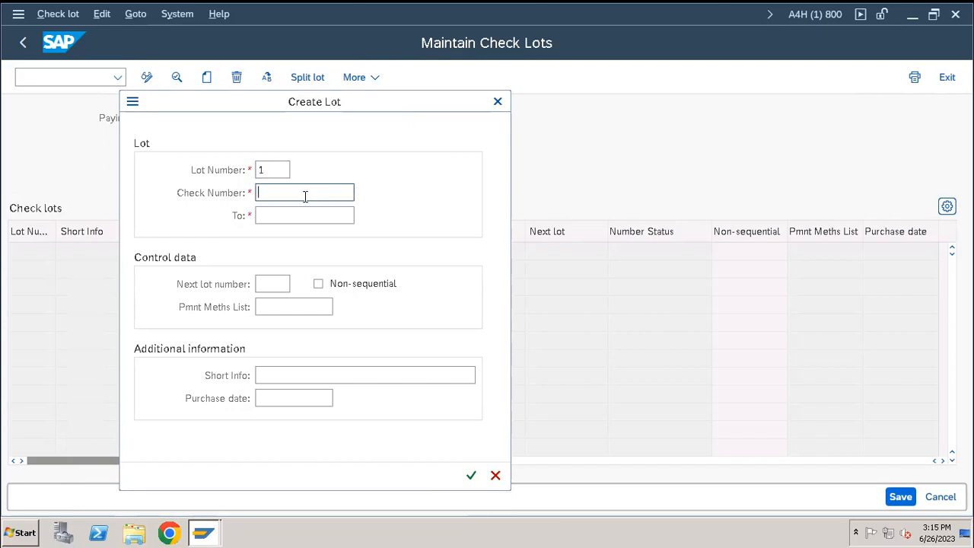
pyautogui.write('1')
pyautogui.press('Tab')
pyautogui.write('500')
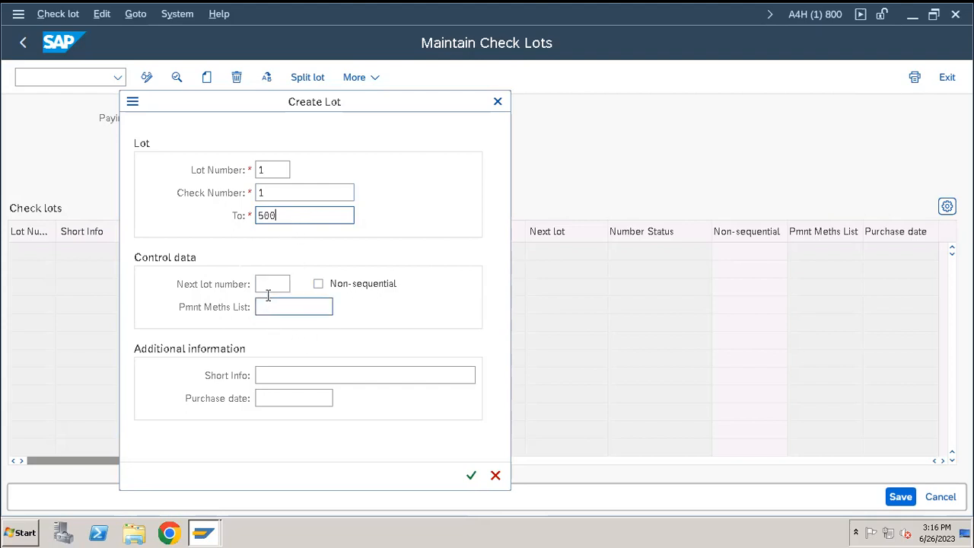
# Enter "SBI First Check book issued" as the new lot's short info
pyautogui.click(293, 372)
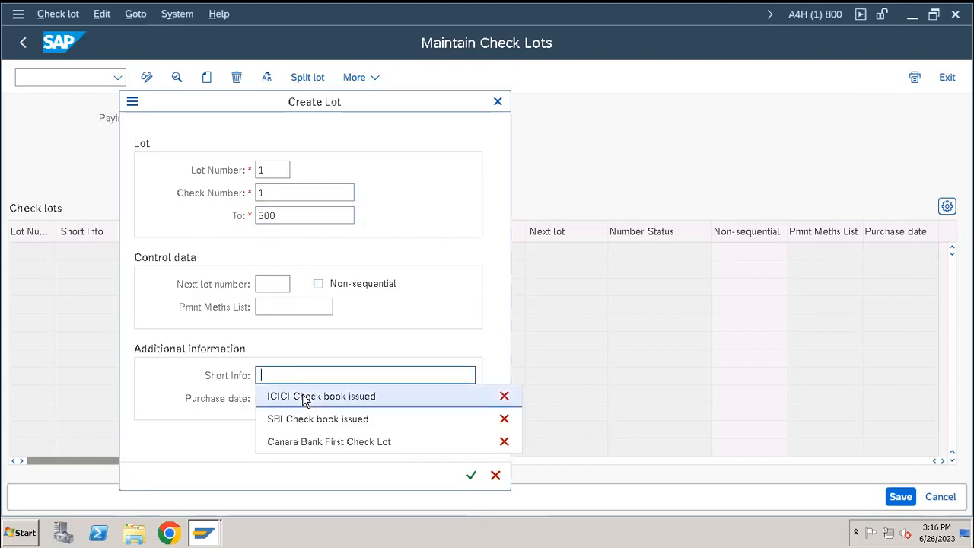
pyautogui.click(303, 397)
pyautogui.moveTo(283, 375); pyautogui.dragTo(235, 373)
pyautogui.write('SBI FI')
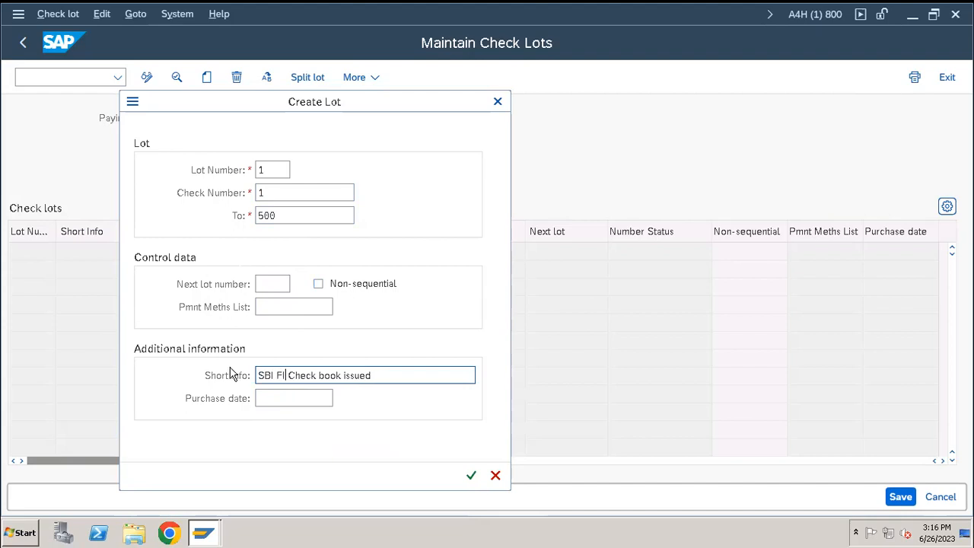
pyautogui.write('rst')
# Set the lot's purchase date to 01.06.2023 and submit the lot
pyautogui.click(283, 396)
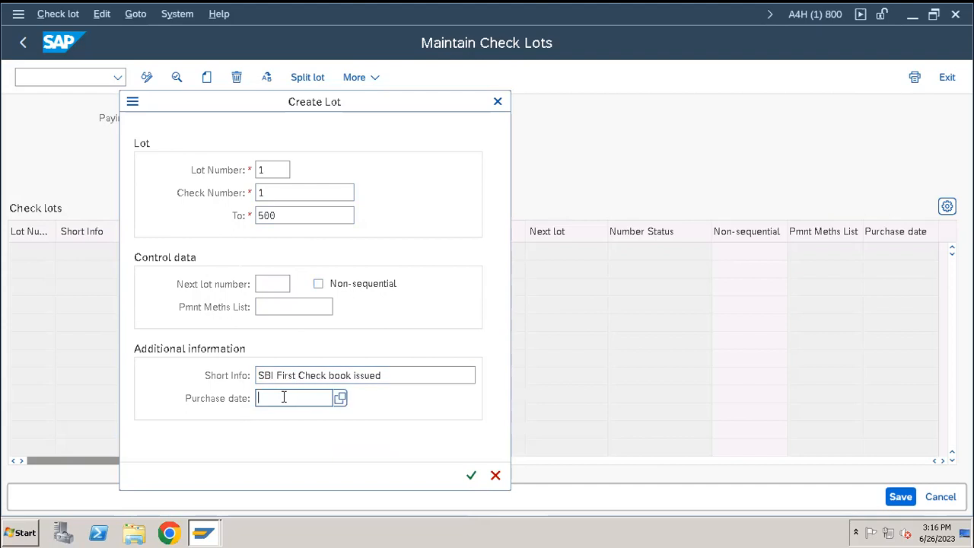
pyautogui.write('0.06.202')
pyautogui.press('Left')
pyautogui.press('Left')
pyautogui.press('Left')
pyautogui.press('Left')
pyautogui.press('Left')
pyautogui.press('Left')
pyautogui.write('0')
pyautogui.press('BackSpace')
pyautogui.write('1')
pyautogui.press('Right')
pyautogui.press('Right')
pyautogui.press('Right')
pyautogui.press('Right')
pyautogui.press('Right')
pyautogui.press('Right')
pyautogui.write('3')
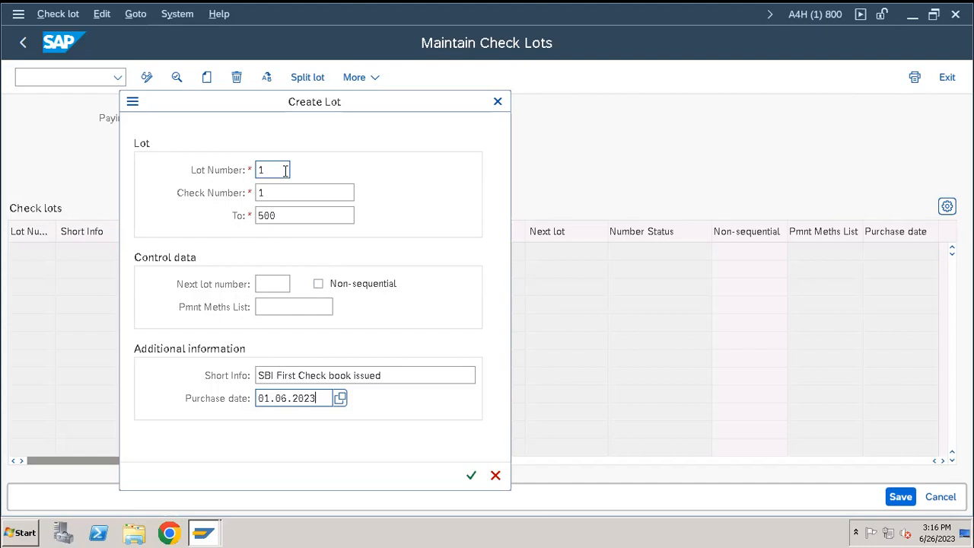
pyautogui.click(472, 476)
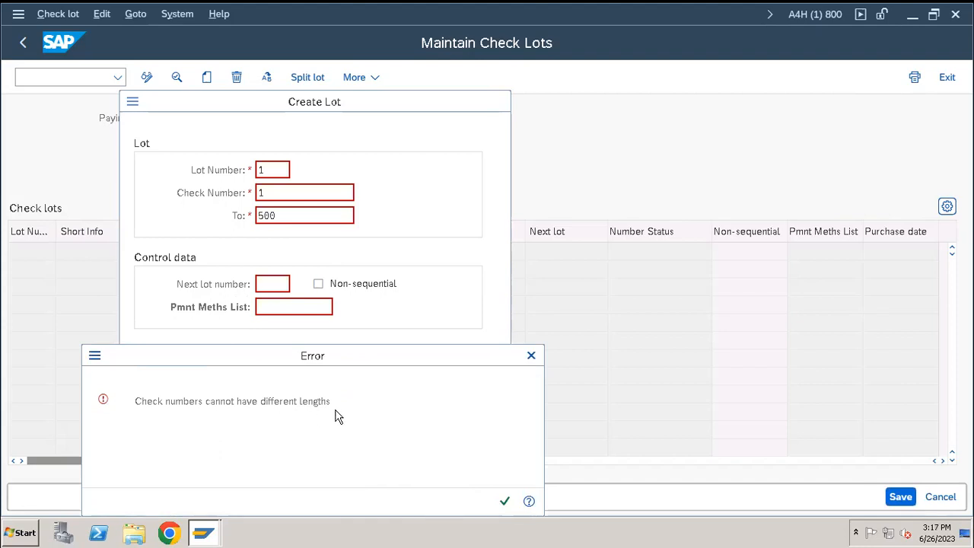
pyautogui.click(535, 356)
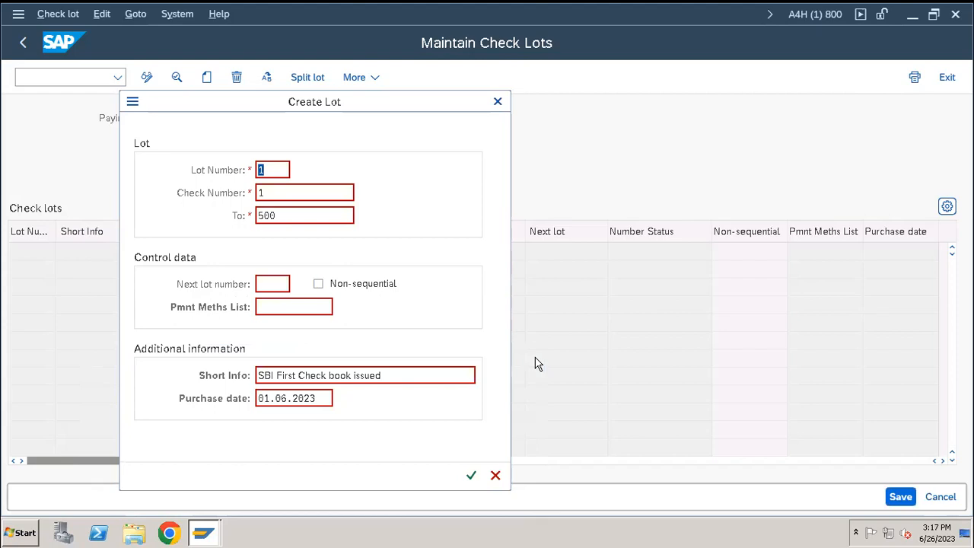
# Change the lot's starting check number to 001 and confirm the lot
pyautogui.click(281, 218)
pyautogui.click(268, 194)
pyautogui.press('BackSpace')
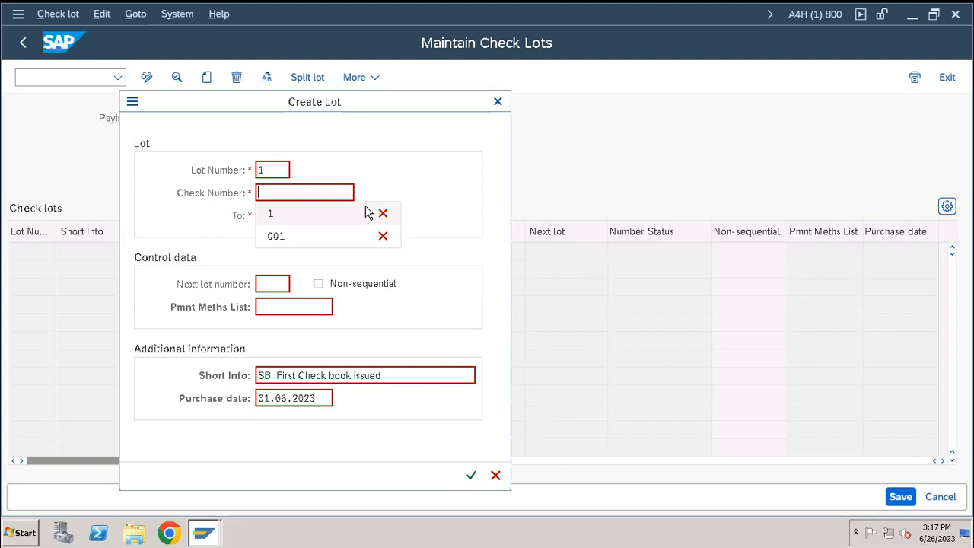
pyautogui.write('001')
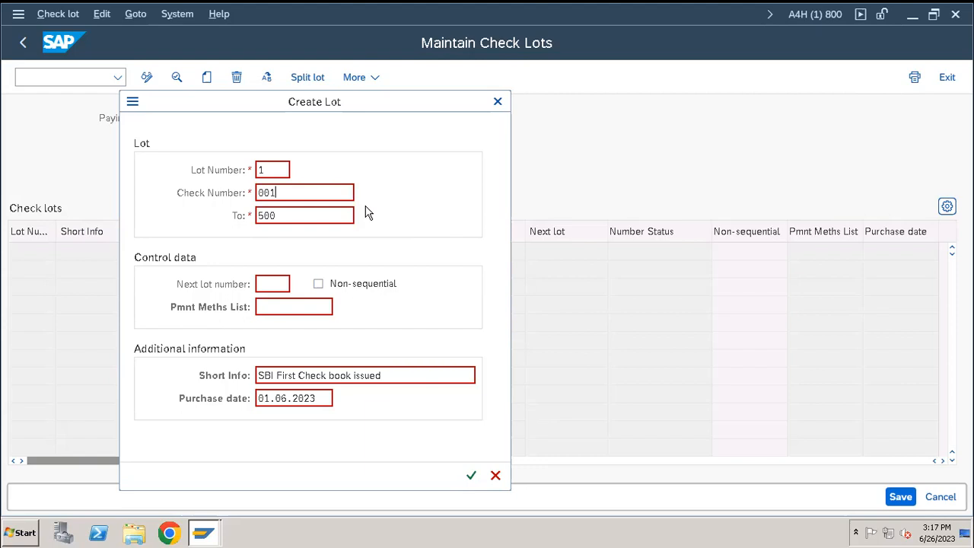
pyautogui.press('Return')
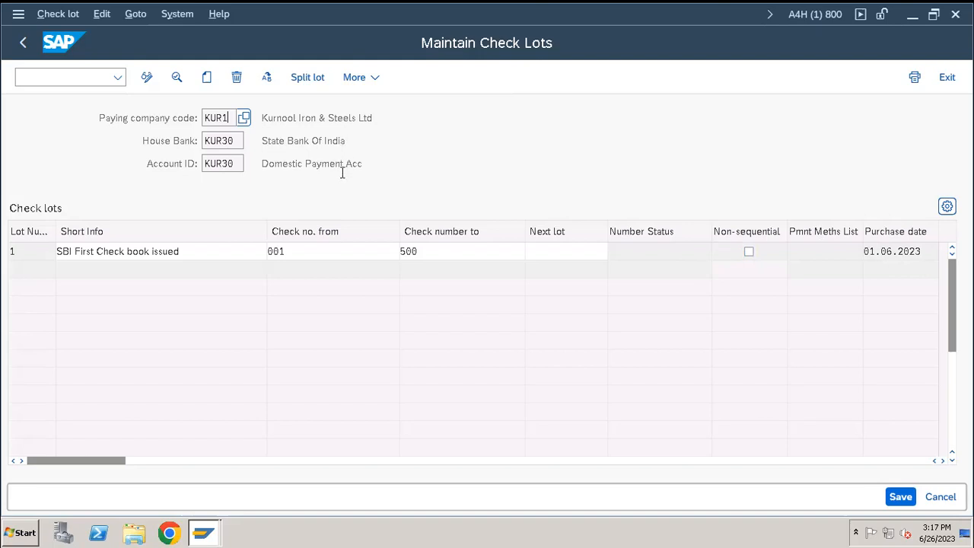
# Save the check lot and return to the SAP Easy Access screen
pyautogui.click(896, 496)
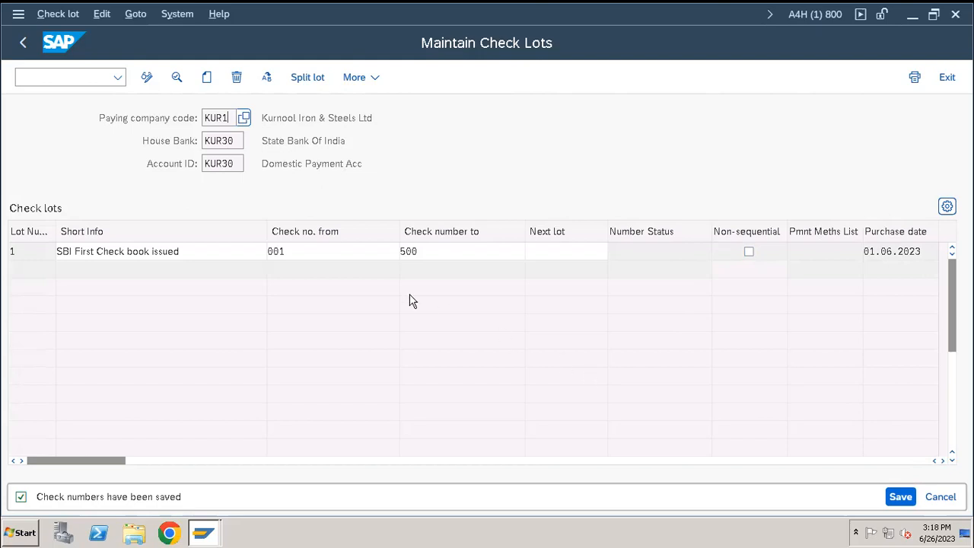
pyautogui.click(22, 45)
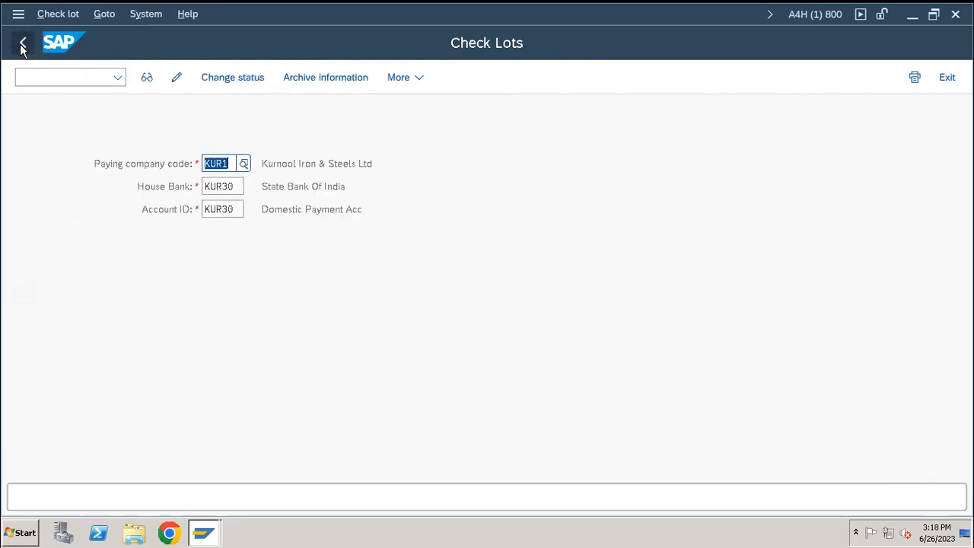
pyautogui.click(21, 46)
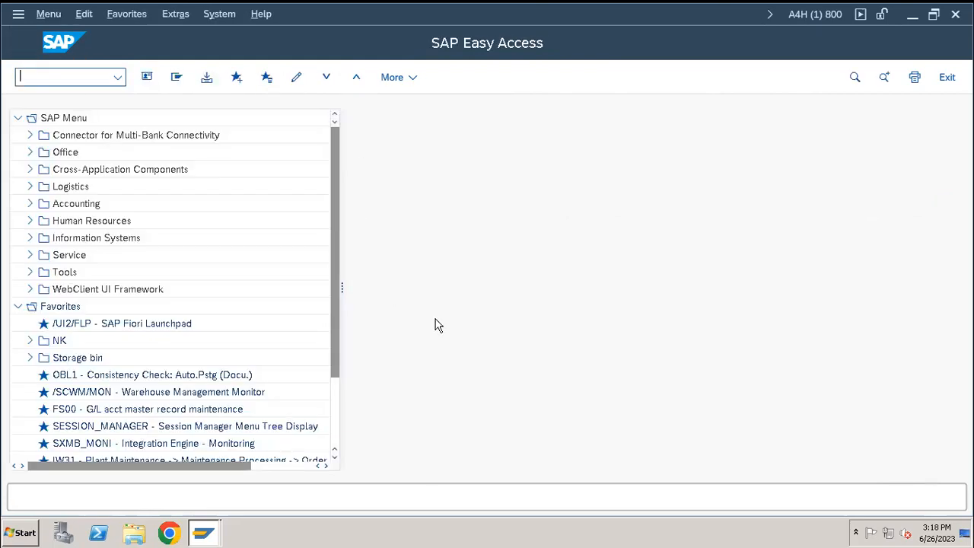